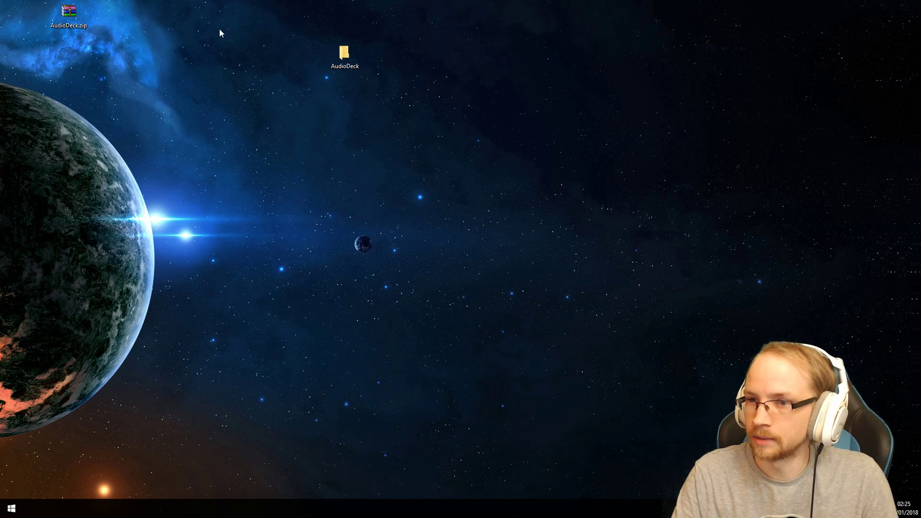
Extract all files from AudioDeck.zip into the AudioDeck folder on the desktop and close the archive
{"action": "double_click", "coordinate": [80, 14]}
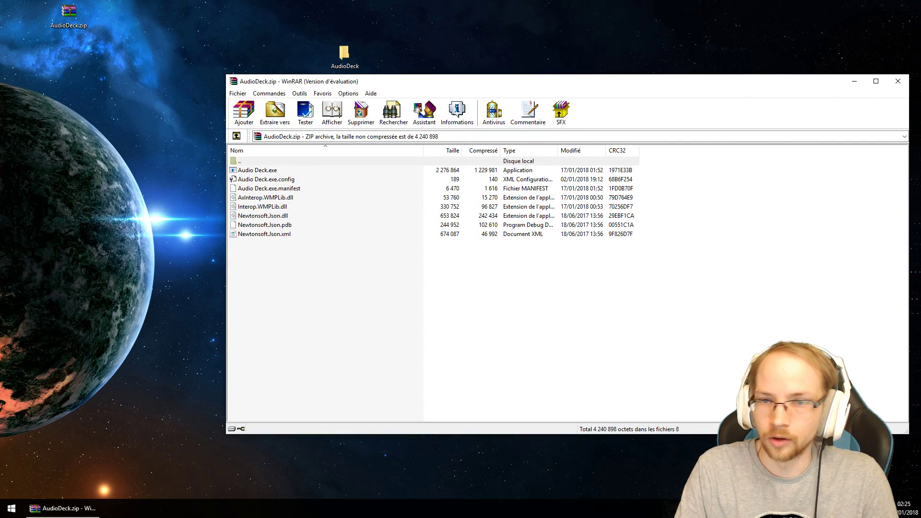
{"action": "left_click_drag", "start_coordinate": [453, 81], "coordinate": [694, 87]}
{"action": "left_click_drag", "start_coordinate": [548, 250], "coordinate": [502, 166]}
{"action": "left_click_drag", "start_coordinate": [515, 201], "coordinate": [353, 60]}
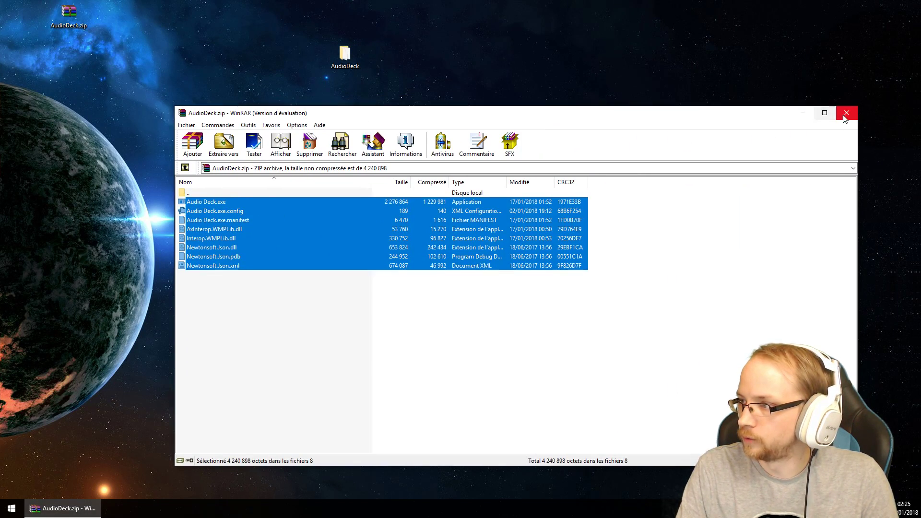
{"action": "key", "text": "Escape"}
Launch Audio Deck.exe from the AudioDeck folder on the desktop
{"action": "left_click", "coordinate": [336, 51]}
{"action": "double_click", "coordinate": [336, 52]}
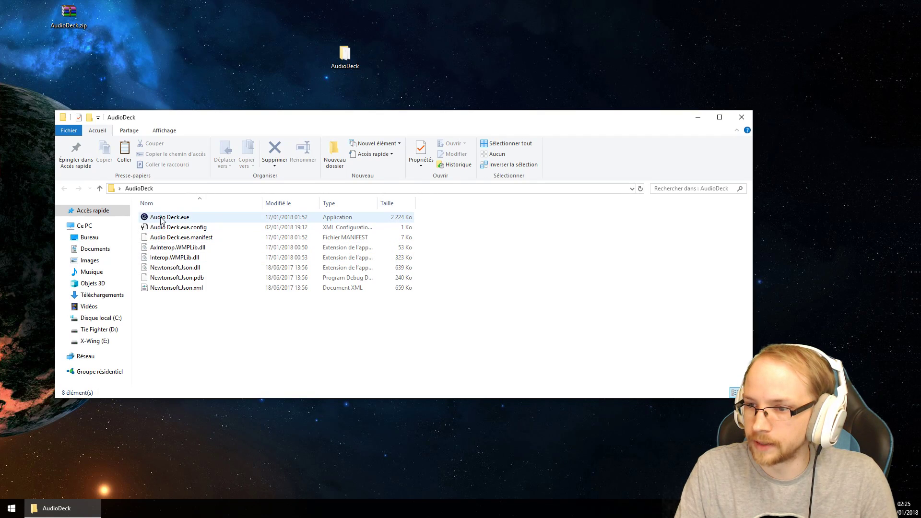
{"action": "double_click", "coordinate": [170, 218]}
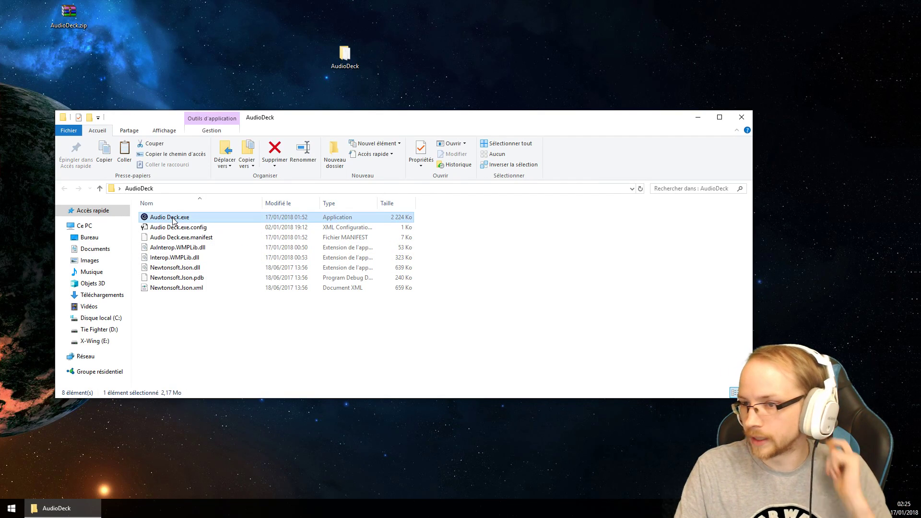
Minimize the folder window and arrange the Audio Deck and Stream Deck windows side by side
{"action": "left_click_drag", "start_coordinate": [408, 102], "coordinate": [320, 110]}
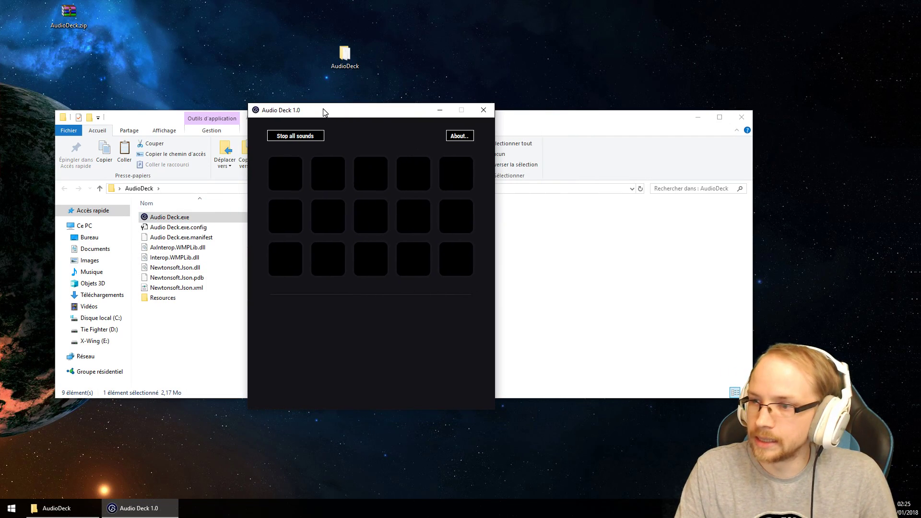
{"action": "left_click", "coordinate": [698, 117]}
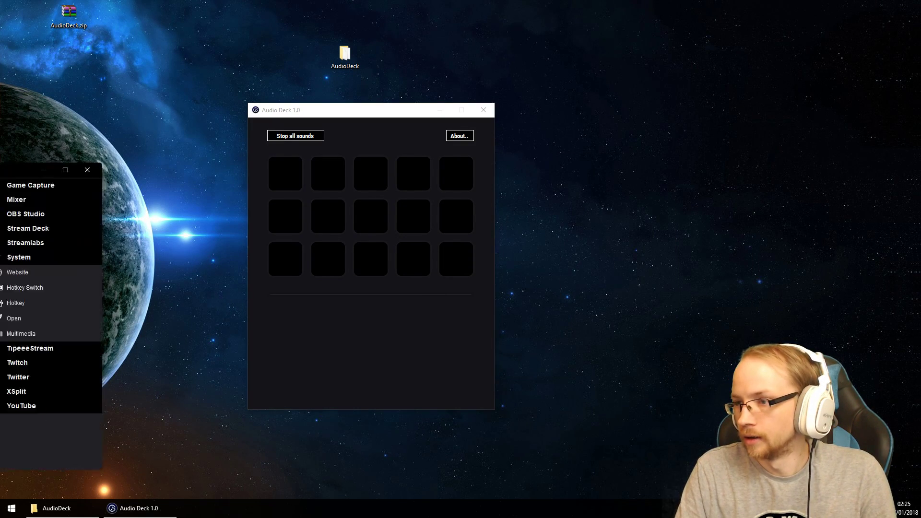
{"action": "left_click_drag", "start_coordinate": [730, 131], "coordinate": [730, 110]}
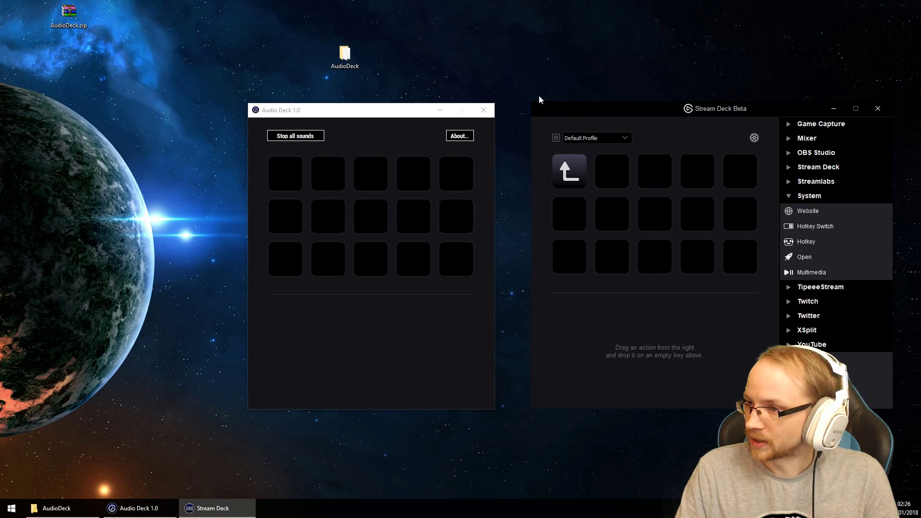
{"action": "left_click_drag", "start_coordinate": [386, 113], "coordinate": [280, 118]}
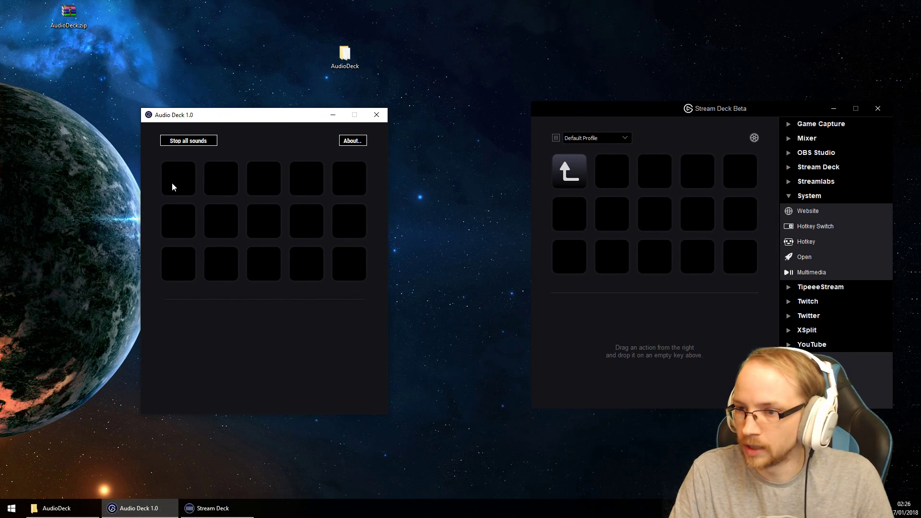
Assign the desktop file AC_DC___Highway_to_hell_(Full_song).mp3 to the first button in the top row of Audio Deck
{"action": "left_click", "coordinate": [185, 174]}
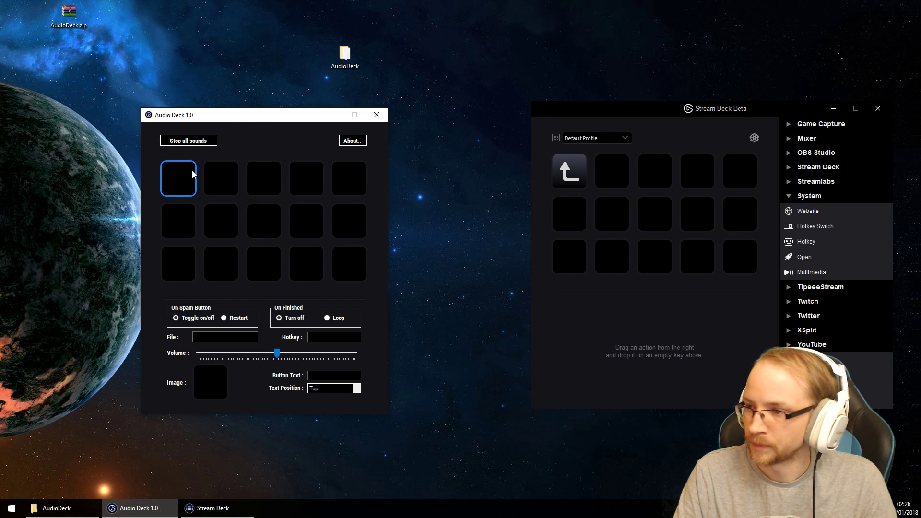
{"action": "left_click", "coordinate": [236, 337]}
{"action": "scroll", "coordinate": [458, 269], "scroll_direction": "down", "scroll_amount": 1}
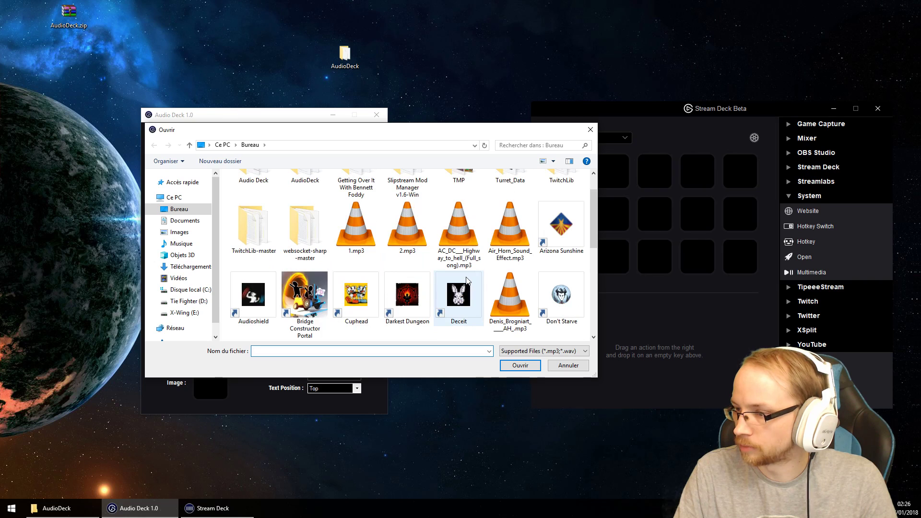
{"action": "left_click", "coordinate": [464, 241]}
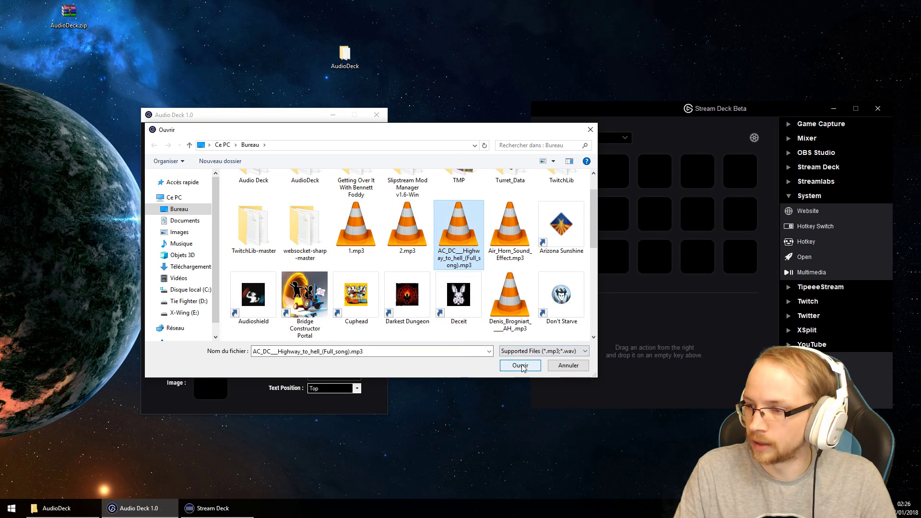
{"action": "left_click", "coordinate": [516, 364]}
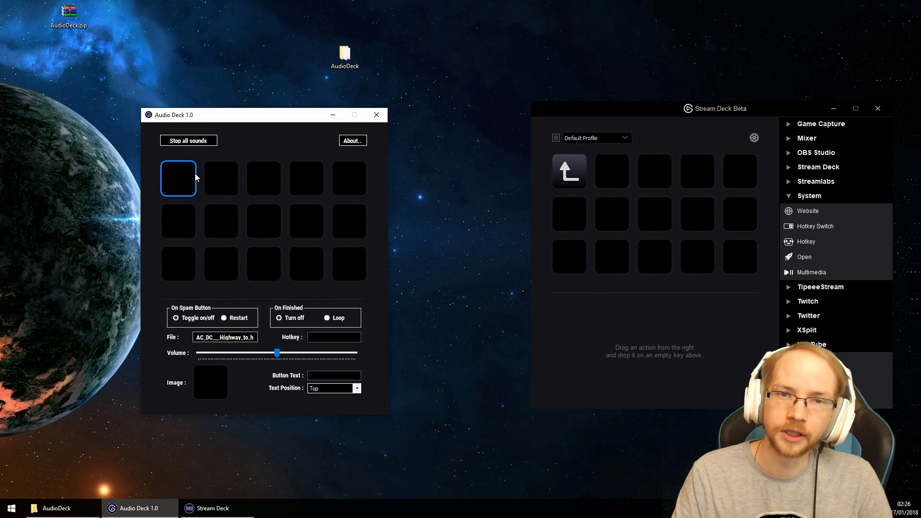
Open the Resources subfolder of the AudioDeck folder and examine the files stored in it
{"action": "double_click", "coordinate": [345, 61]}
{"action": "left_click_drag", "start_coordinate": [336, 124], "coordinate": [679, 119]}
{"action": "left_click", "coordinate": [512, 222]}
{"action": "double_click", "coordinate": [511, 213]}
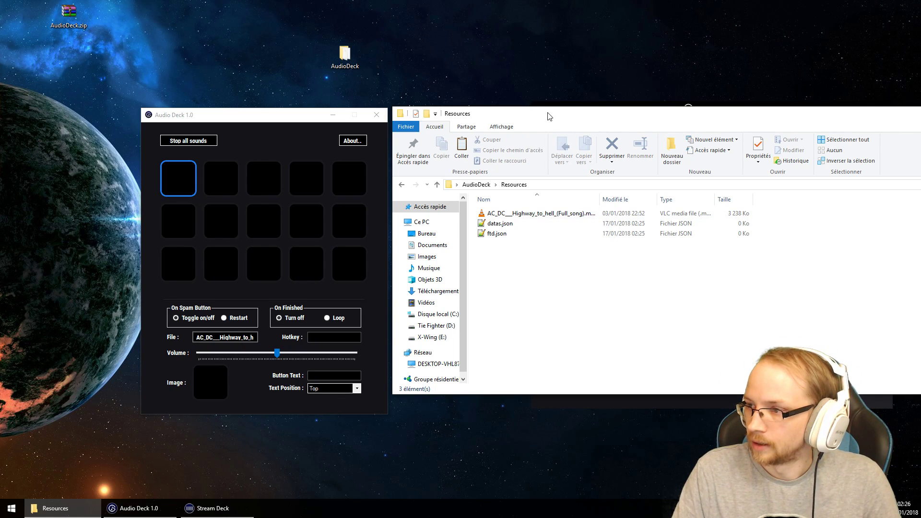
{"action": "left_click_drag", "start_coordinate": [547, 114], "coordinate": [307, 102]}
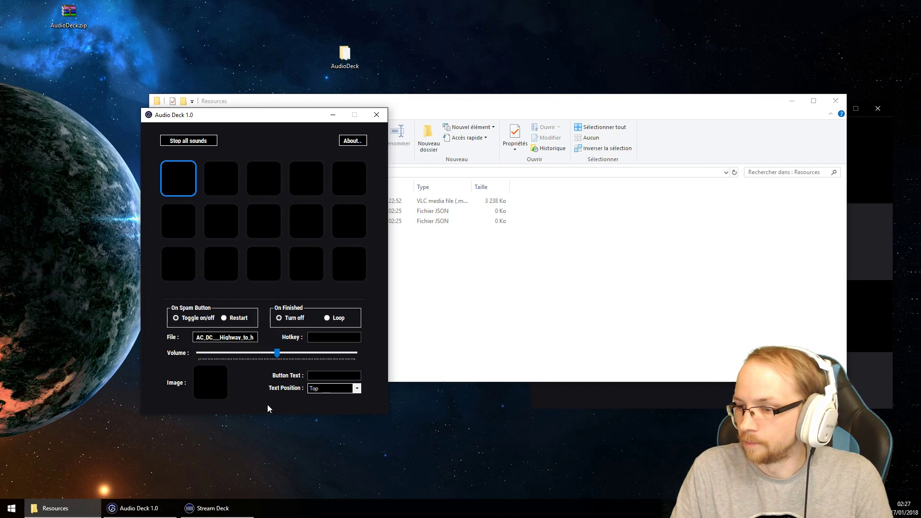
Close Audio Deck and examine the saved button settings in datas.json, including the last entry's filename
{"action": "left_click", "coordinate": [267, 405]}
{"action": "left_click", "coordinate": [377, 115]}
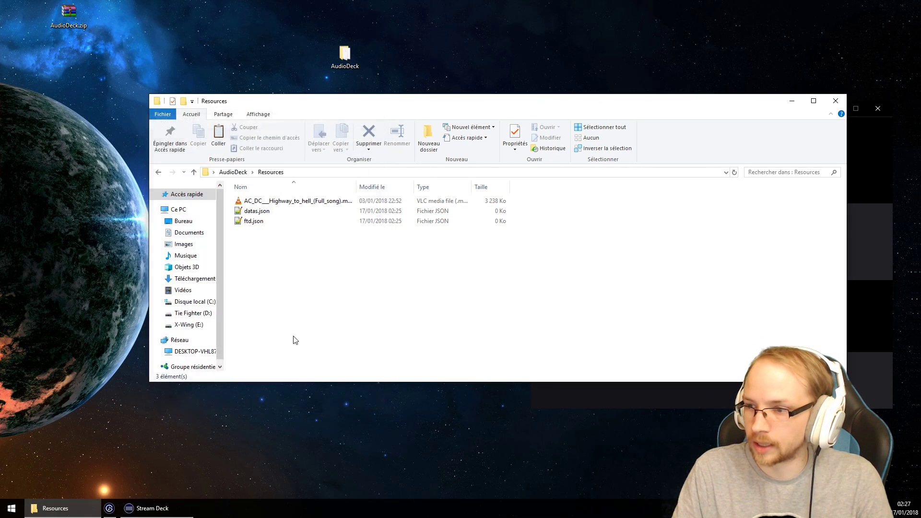
{"action": "double_click", "coordinate": [257, 211]}
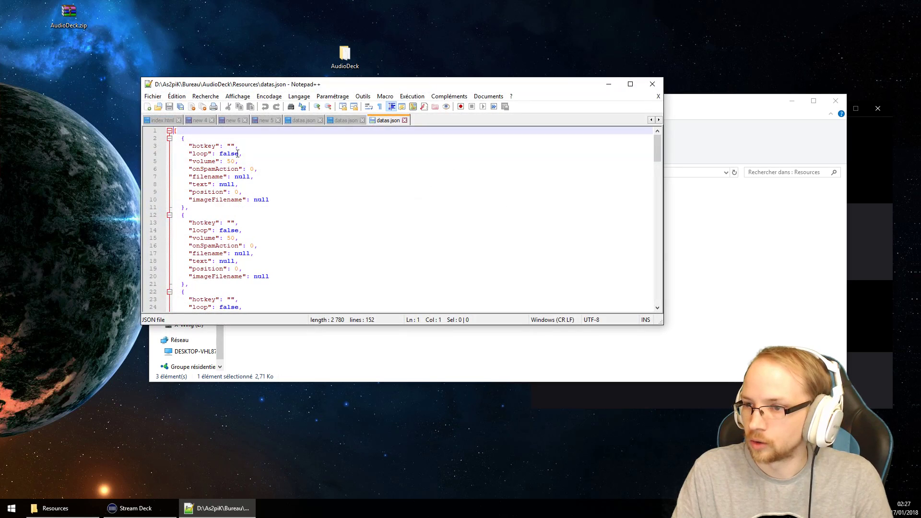
{"action": "left_click_drag", "start_coordinate": [211, 145], "coordinate": [269, 200]}
{"action": "left_click", "coordinate": [246, 193]}
{"action": "scroll", "coordinate": [254, 212], "scroll_direction": "down", "scroll_amount": 11}
{"action": "scroll", "coordinate": [254, 212], "scroll_direction": "down", "scroll_amount": 20}
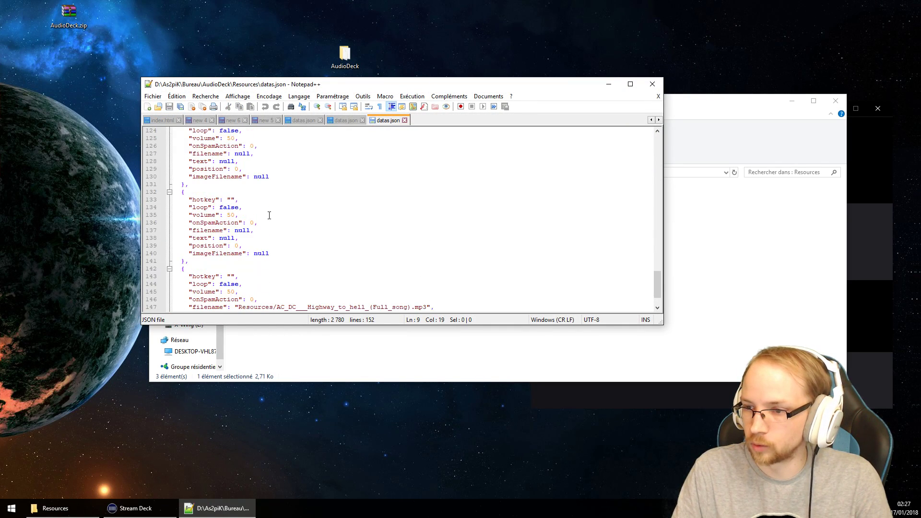
{"action": "left_click", "coordinate": [236, 266]}
{"action": "left_click_drag", "start_coordinate": [236, 267], "coordinate": [384, 267]}
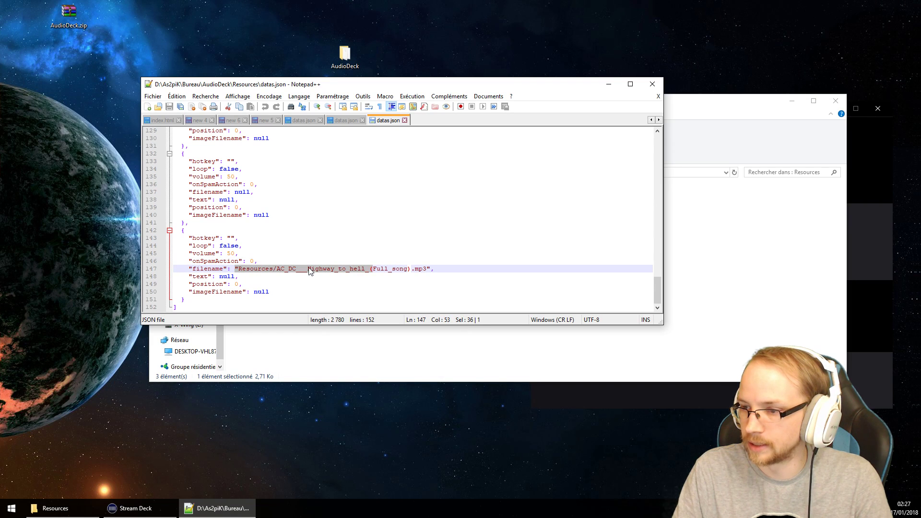
{"action": "left_click", "coordinate": [384, 267]}
{"action": "left_click", "coordinate": [653, 84]}
Open ftd.json from the Resources folder, examine its contents and close it
{"action": "left_click", "coordinate": [274, 223]}
{"action": "double_click", "coordinate": [261, 220]}
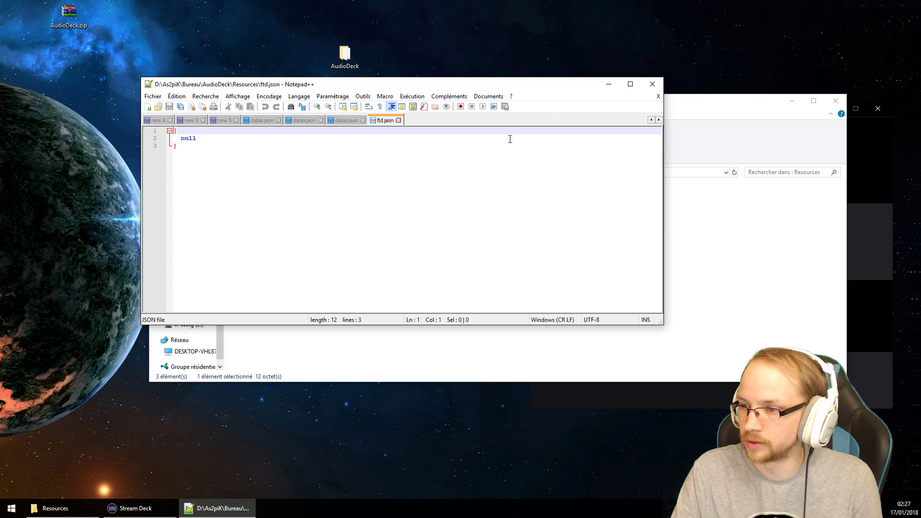
{"action": "left_click", "coordinate": [653, 84]}
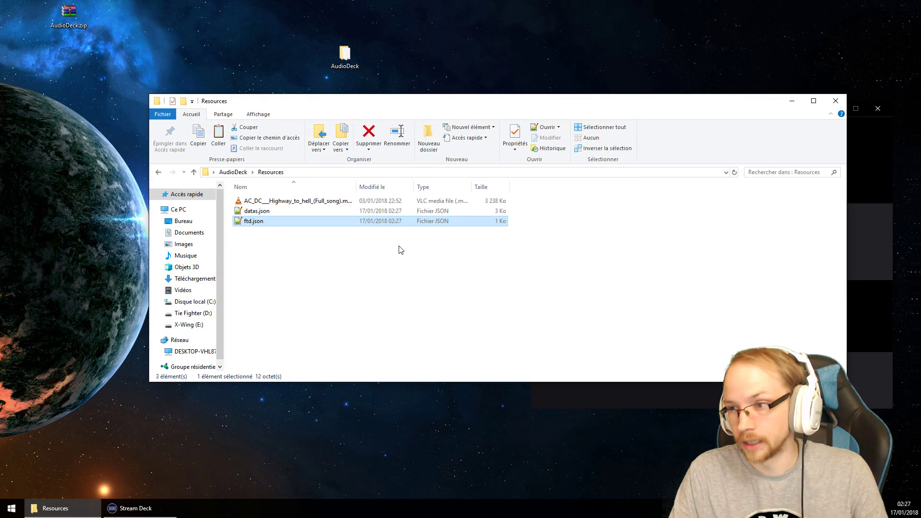
Relaunch Audio Deck.exe from the AudioDeck folder, close the folder windows and place Audio Deck beside Stream Deck
{"action": "left_click", "coordinate": [837, 102]}
{"action": "double_click", "coordinate": [345, 56]}
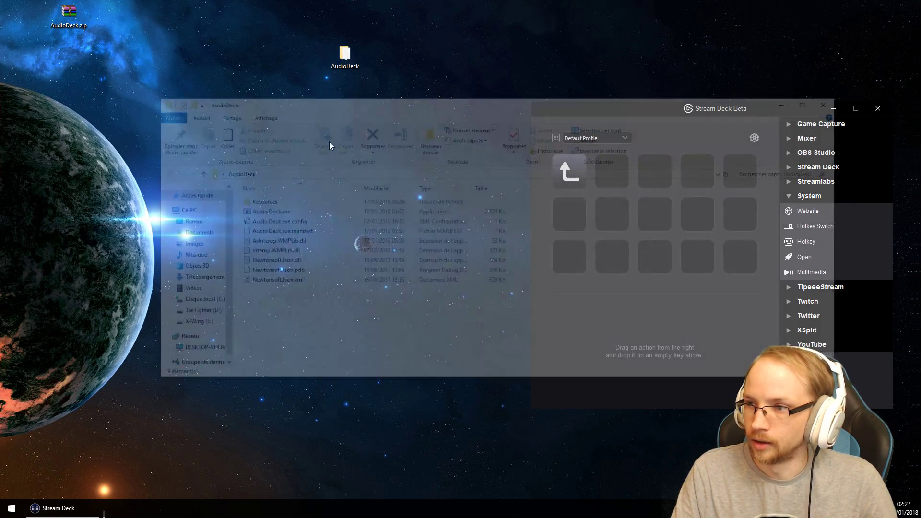
{"action": "double_click", "coordinate": [266, 211]}
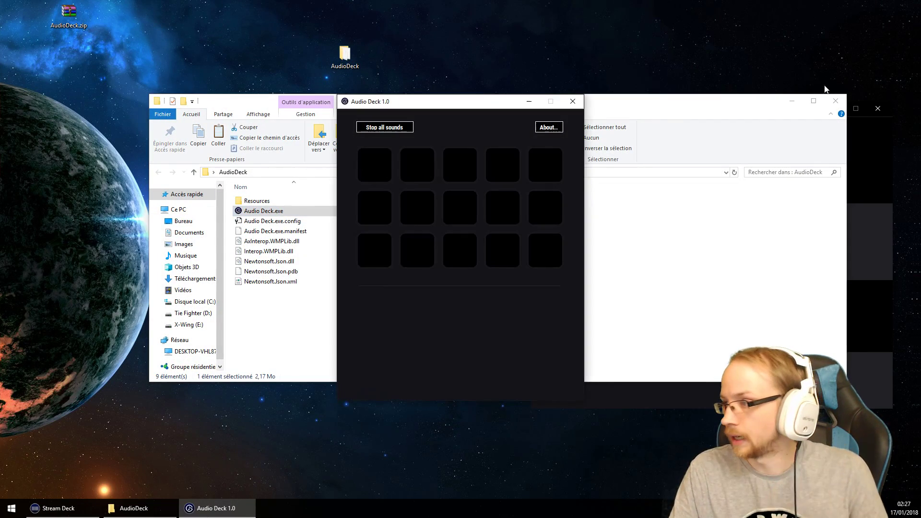
{"action": "left_click", "coordinate": [836, 100]}
{"action": "left_click_drag", "start_coordinate": [398, 101], "coordinate": [330, 99]}
Set the hotkey of the first Audio Deck button to Control+Shift+F1
{"action": "left_click", "coordinate": [302, 166]}
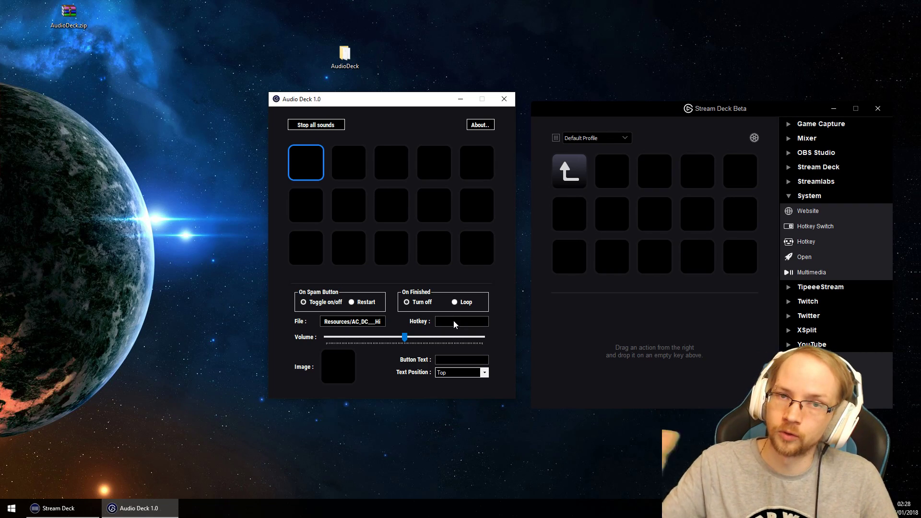
{"action": "left_click_drag", "start_coordinate": [343, 98], "coordinate": [322, 104]}
{"action": "left_click", "coordinate": [437, 331]}
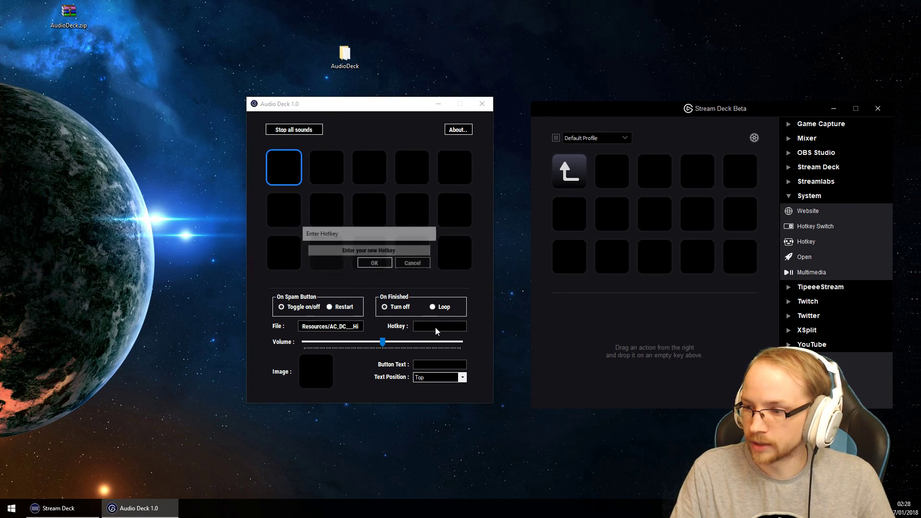
{"action": "key", "text": "ctrl+shift+F1"}
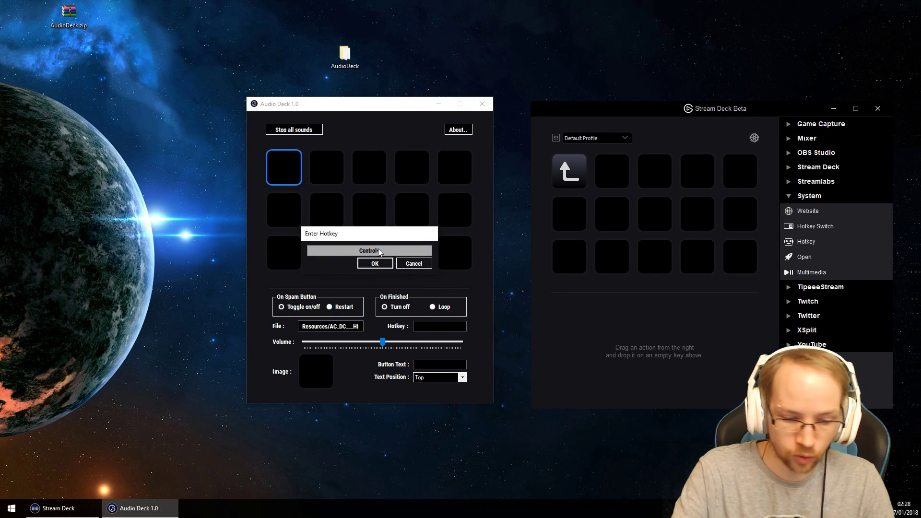
{"action": "left_click", "coordinate": [374, 264]}
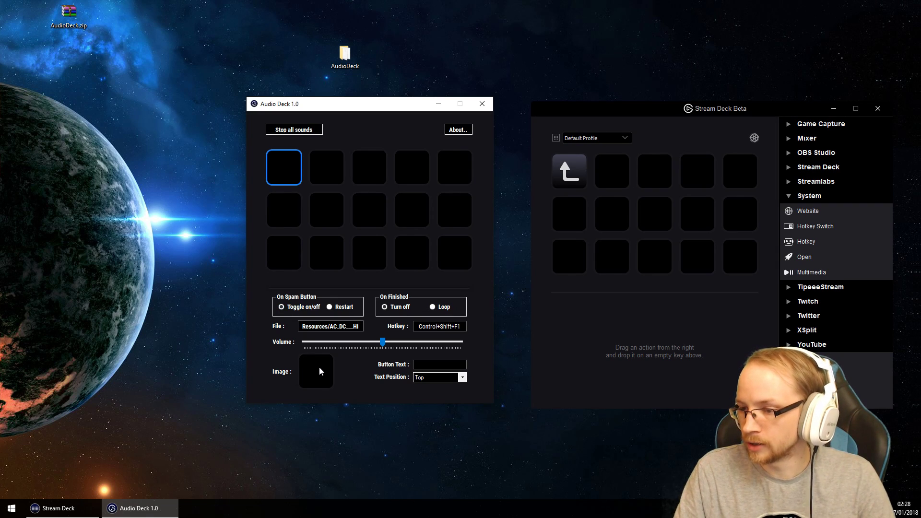
Set the AC/DC logo picture from the Images folder as the first button's image
{"action": "left_click", "coordinate": [317, 368]}
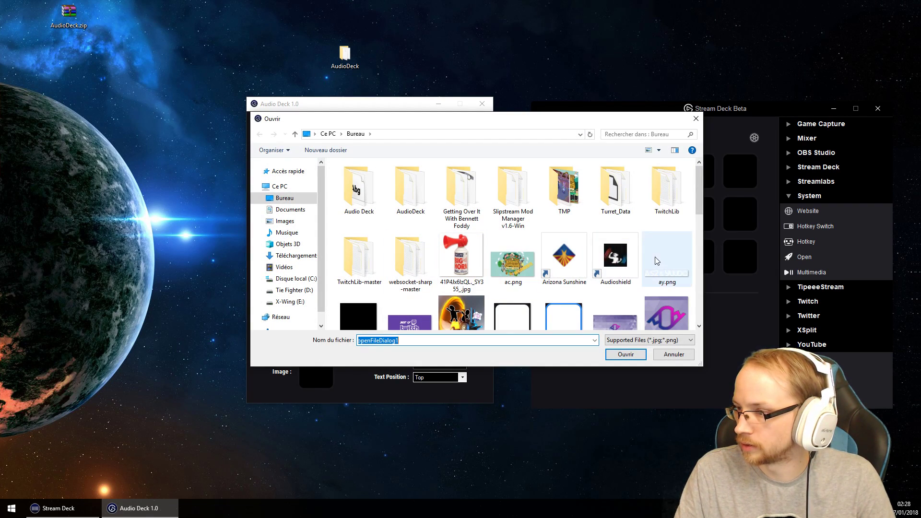
{"action": "left_click", "coordinate": [516, 267]}
{"action": "scroll", "coordinate": [516, 266], "scroll_direction": "down", "scroll_amount": 2}
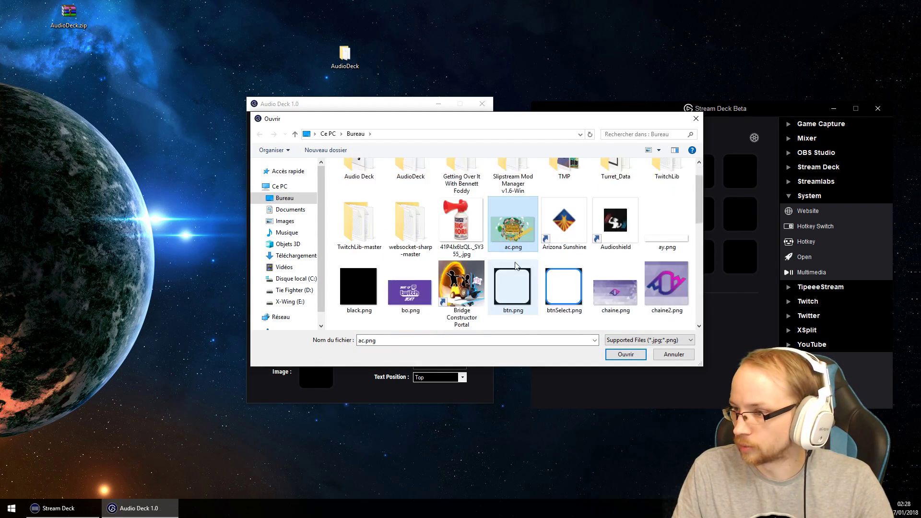
{"action": "left_click", "coordinate": [284, 222]}
{"action": "scroll", "coordinate": [503, 251], "scroll_direction": "down", "scroll_amount": 3}
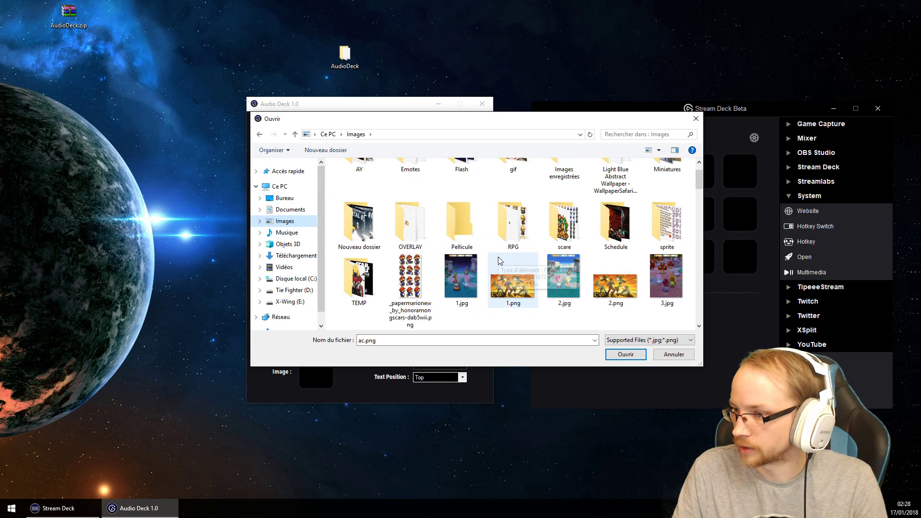
{"action": "scroll", "coordinate": [503, 251], "scroll_direction": "down", "scroll_amount": 3}
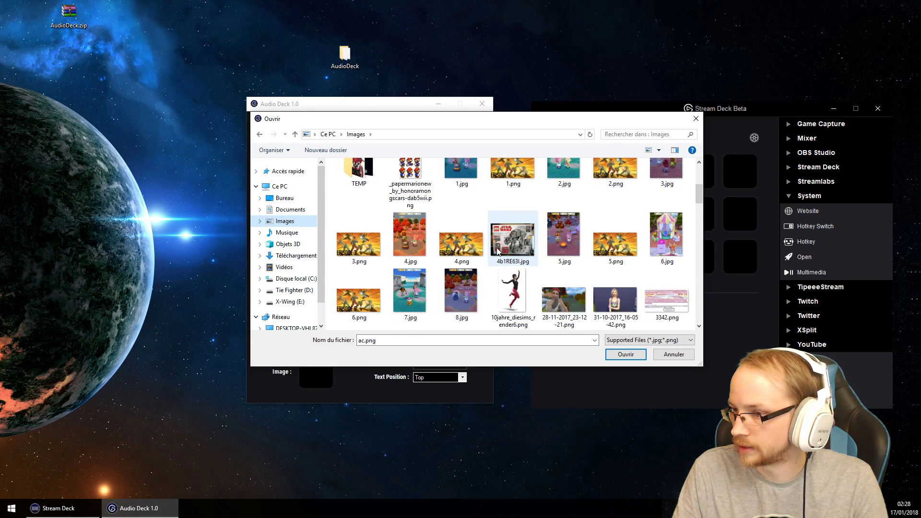
{"action": "scroll", "coordinate": [504, 252], "scroll_direction": "down", "scroll_amount": 2}
{"action": "left_click", "coordinate": [566, 282]}
{"action": "double_click", "coordinate": [566, 282]}
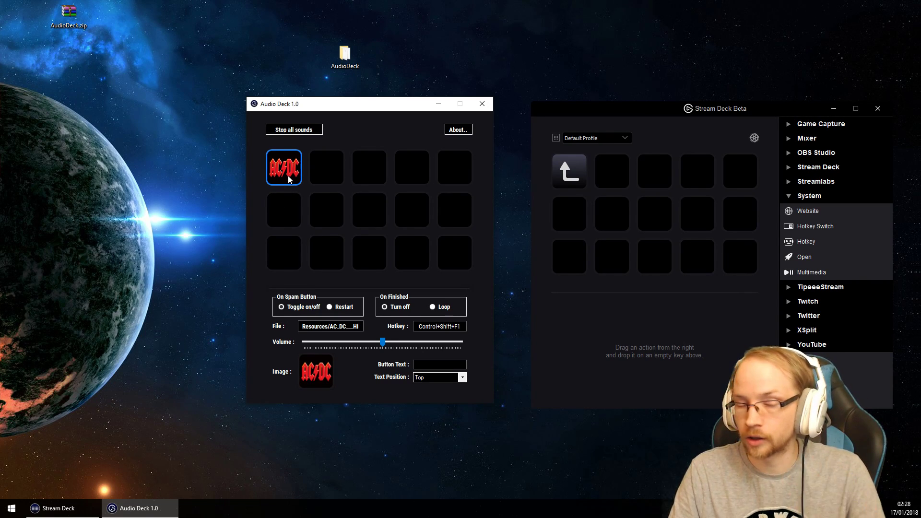
Give the first button the text "Highway" and set its text position to Bottom
{"action": "left_click", "coordinate": [427, 364]}
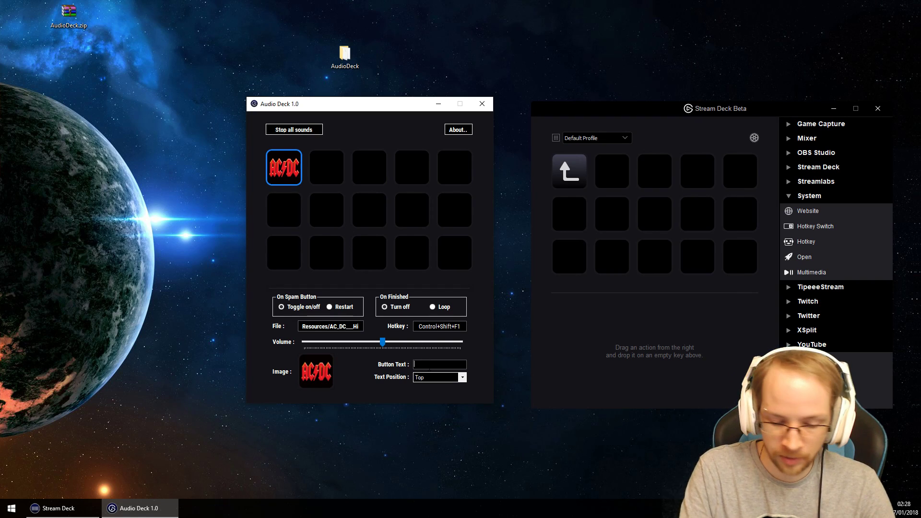
{"action": "type", "text": "Highway"}
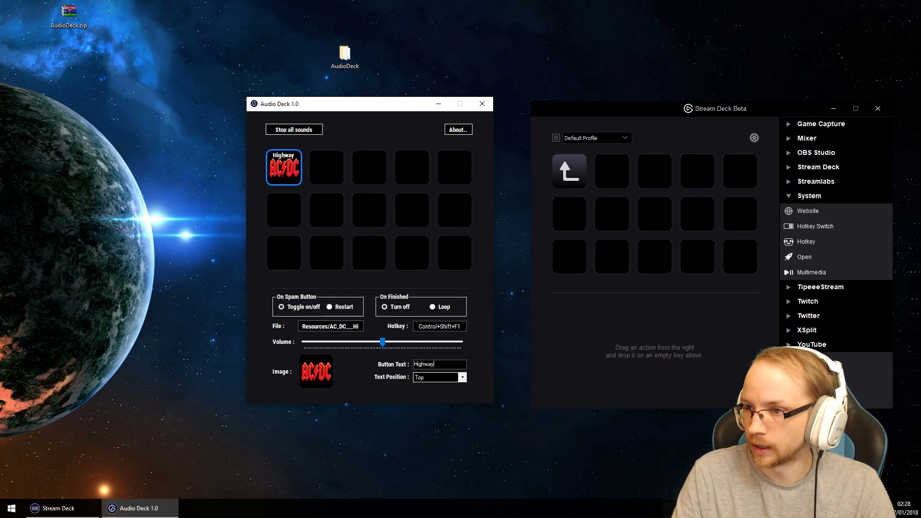
{"action": "left_click", "coordinate": [462, 377]}
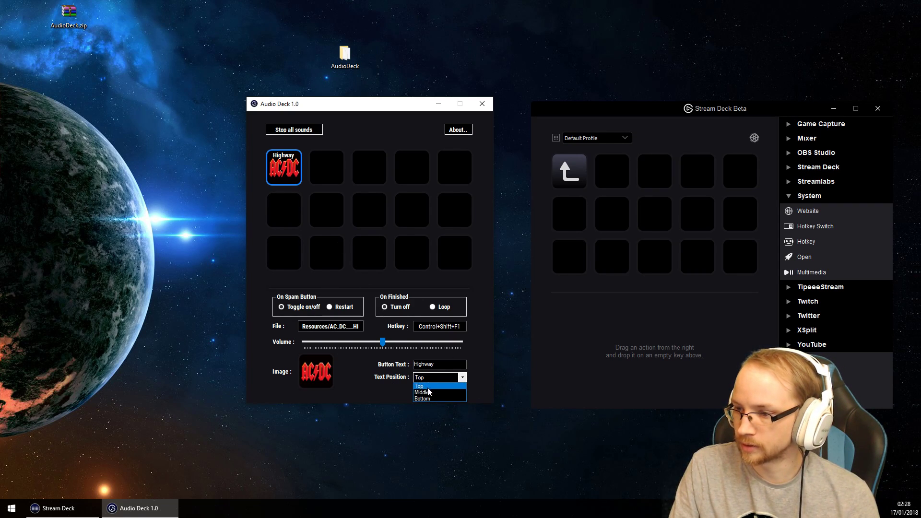
{"action": "left_click", "coordinate": [423, 393]}
{"action": "left_click", "coordinate": [463, 378]}
{"action": "left_click", "coordinate": [421, 399]}
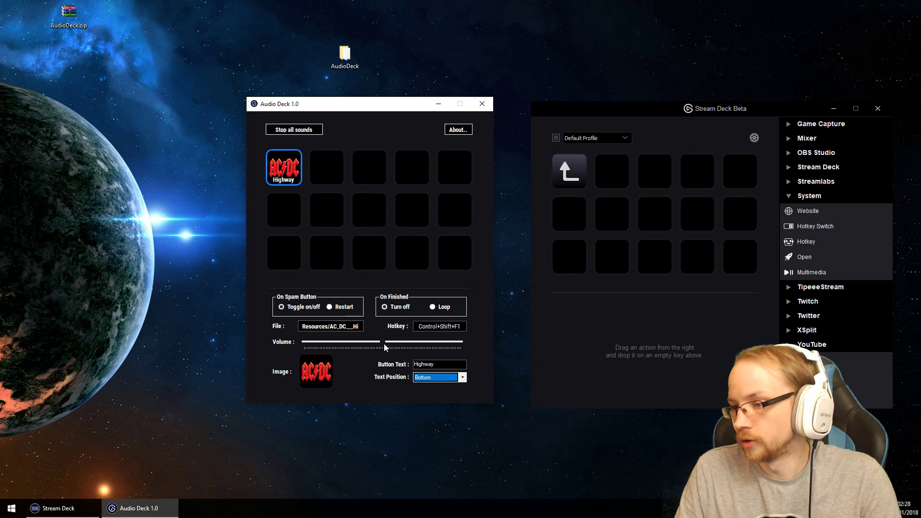
Raise the first Audio Deck button's volume slightly and replace its audio file with RAOUL.mp3 from the Bureau folder
{"action": "left_click_drag", "start_coordinate": [368, 112], "coordinate": [334, 117]}
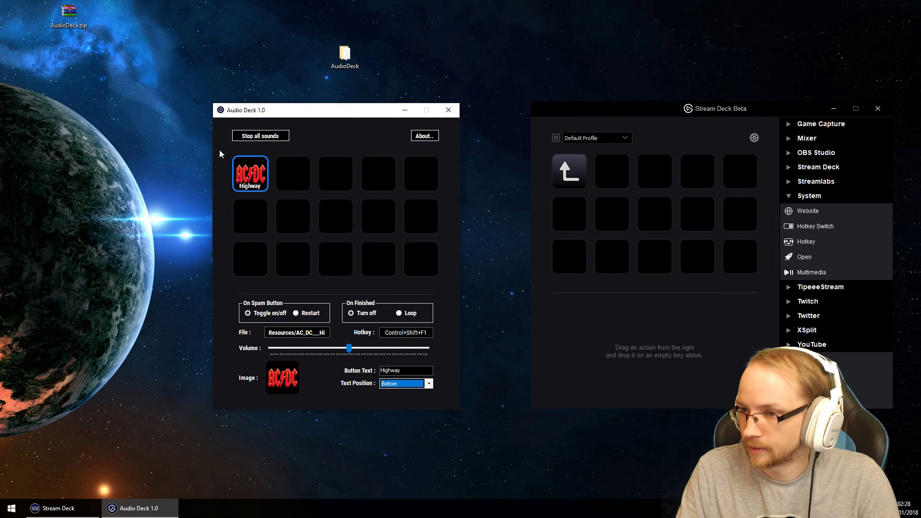
{"action": "mouse_move", "coordinate": [349, 349]}
{"action": "left_mouse_down"}
{"action": "mouse_move", "coordinate": [378, 354]}
{"action": "mouse_move", "coordinate": [301, 350]}
{"action": "mouse_move", "coordinate": [367, 349]}
{"action": "left_mouse_up"}
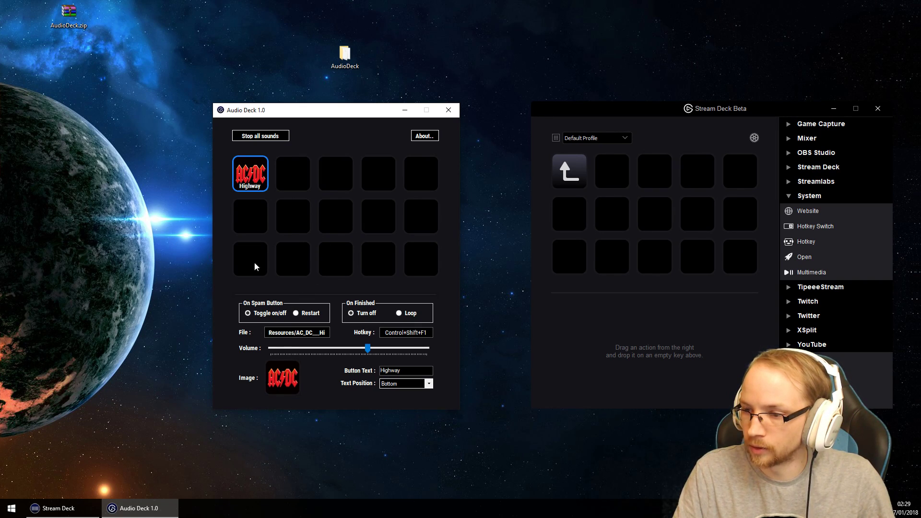
{"action": "left_click", "coordinate": [302, 335]}
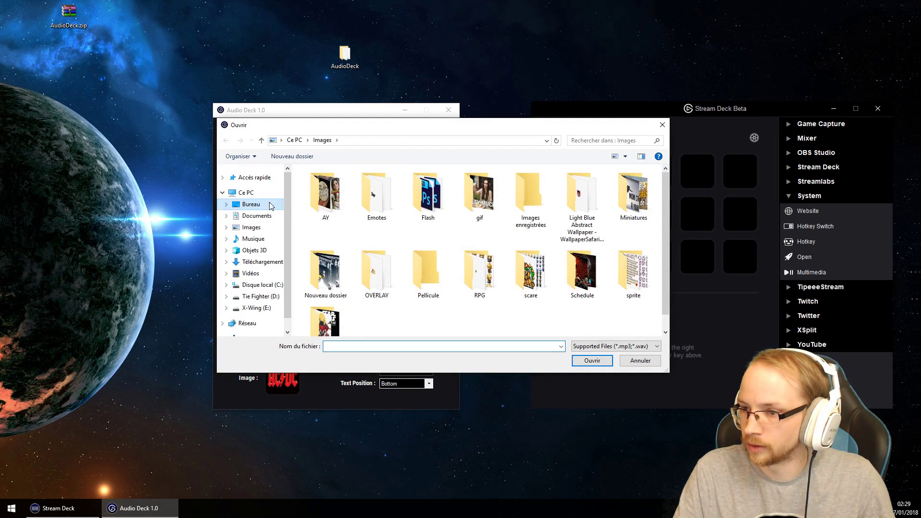
{"action": "left_click", "coordinate": [271, 206]}
{"action": "scroll", "coordinate": [413, 264], "scroll_direction": "down", "scroll_amount": 3}
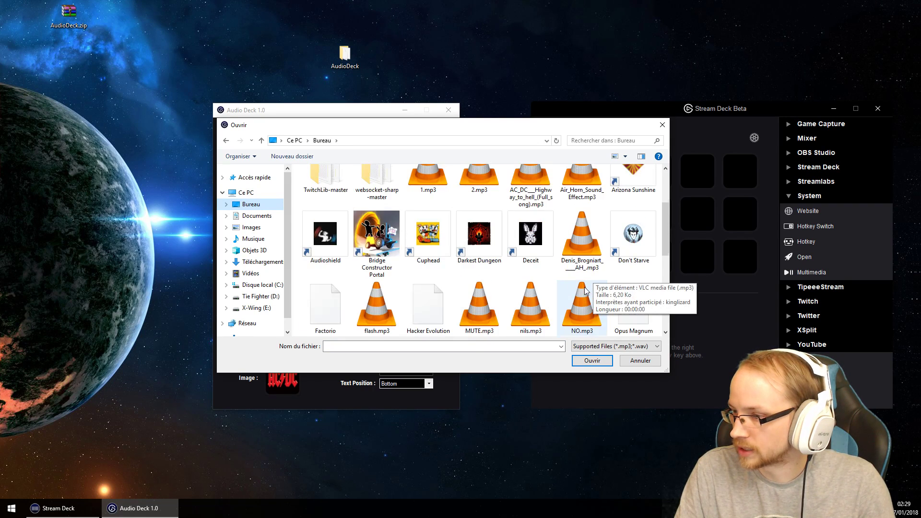
{"action": "scroll", "coordinate": [432, 288], "scroll_direction": "down", "scroll_amount": 3}
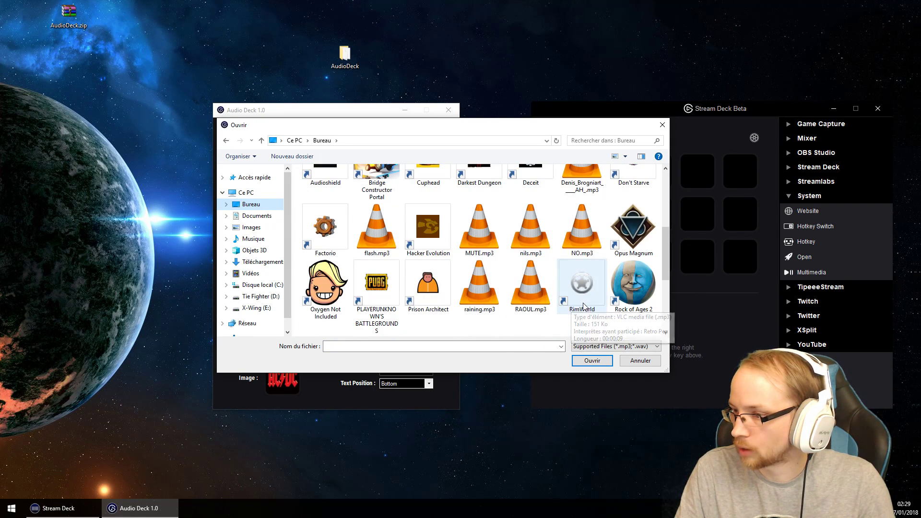
{"action": "double_click", "coordinate": [523, 293]}
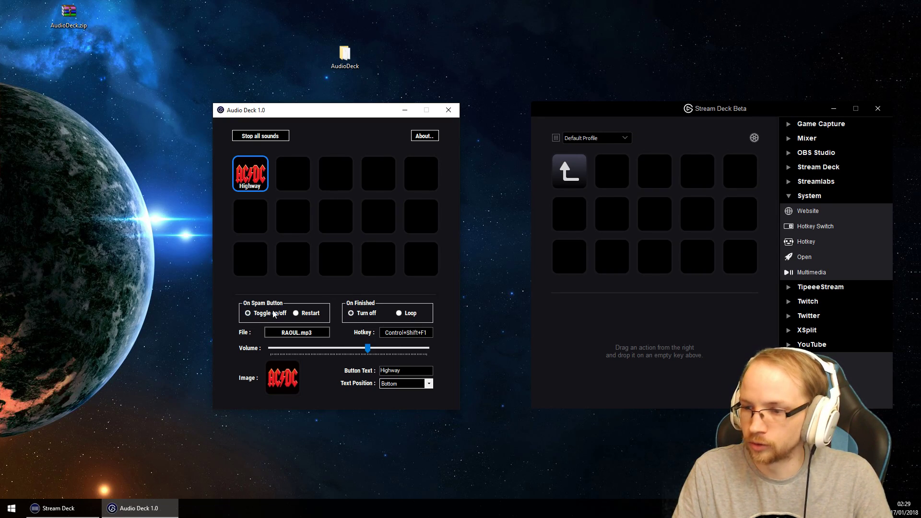
Add a Hotkey action to the key beside the back arrow in Stream Deck, titled "RAOUL" and assigned to Ctrl+Shift+F1
{"action": "left_click_drag", "start_coordinate": [319, 114], "coordinate": [204, 104]}
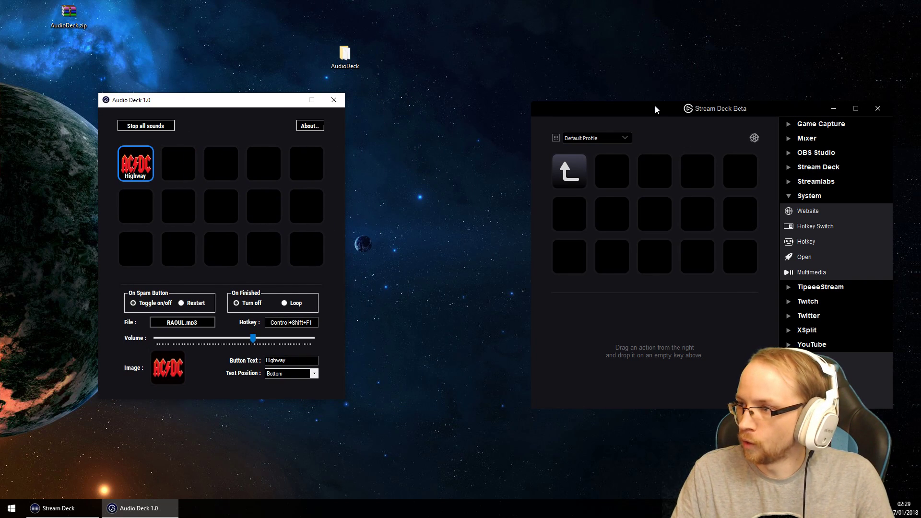
{"action": "left_click_drag", "start_coordinate": [654, 106], "coordinate": [558, 101]}
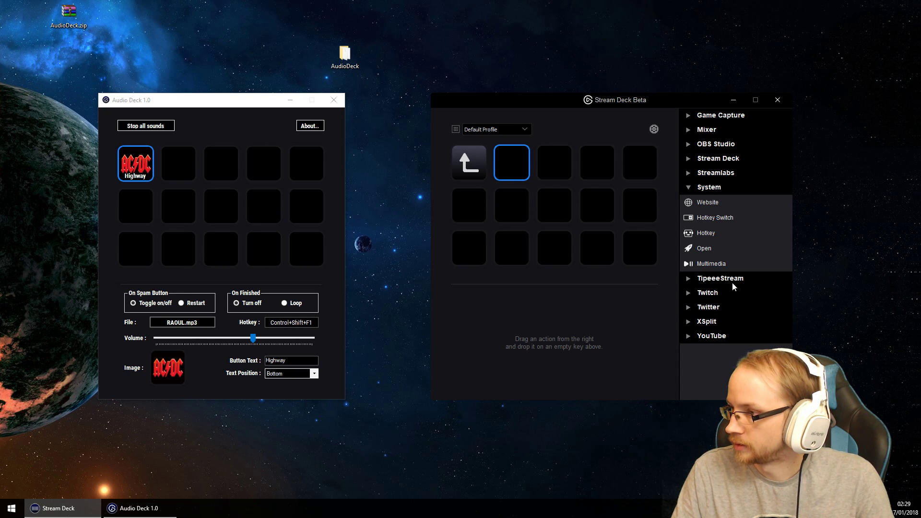
{"action": "left_click_drag", "start_coordinate": [710, 227], "coordinate": [526, 171]}
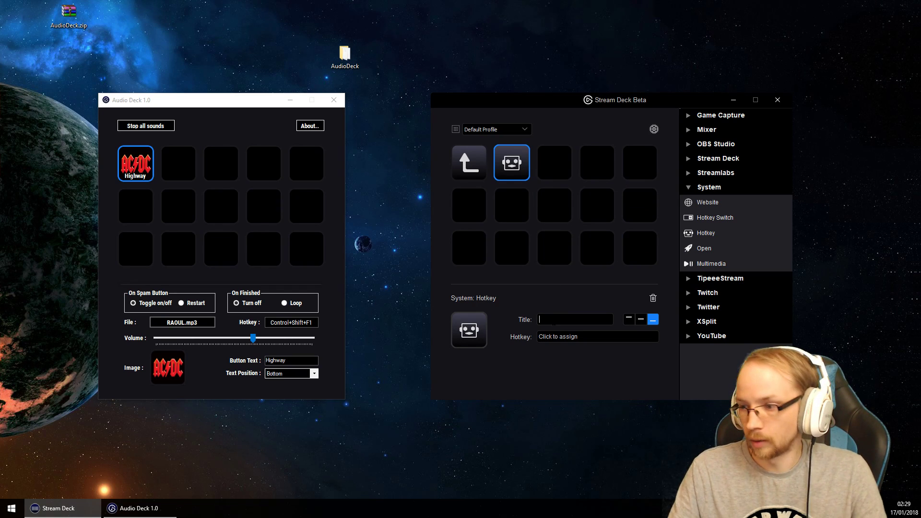
{"action": "type", "text": "RAOUL"}
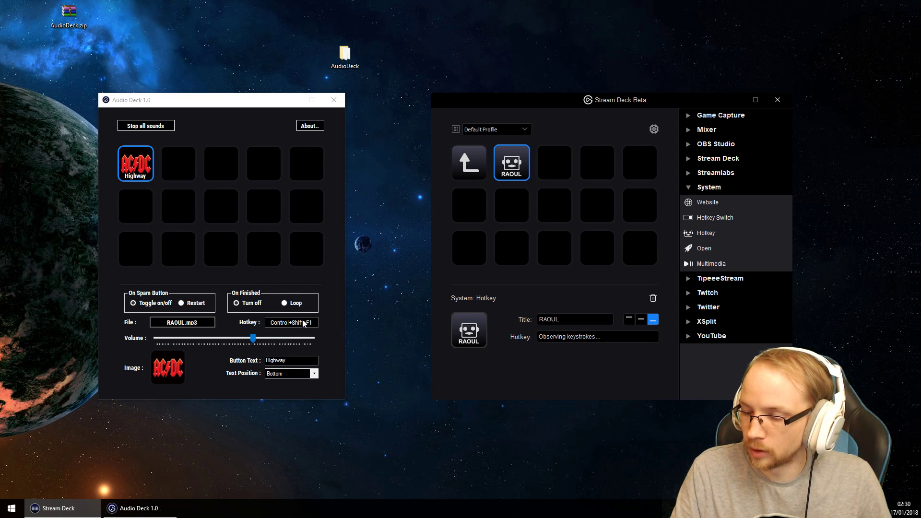
{"action": "key", "text": "ctrl+shift+F1"}
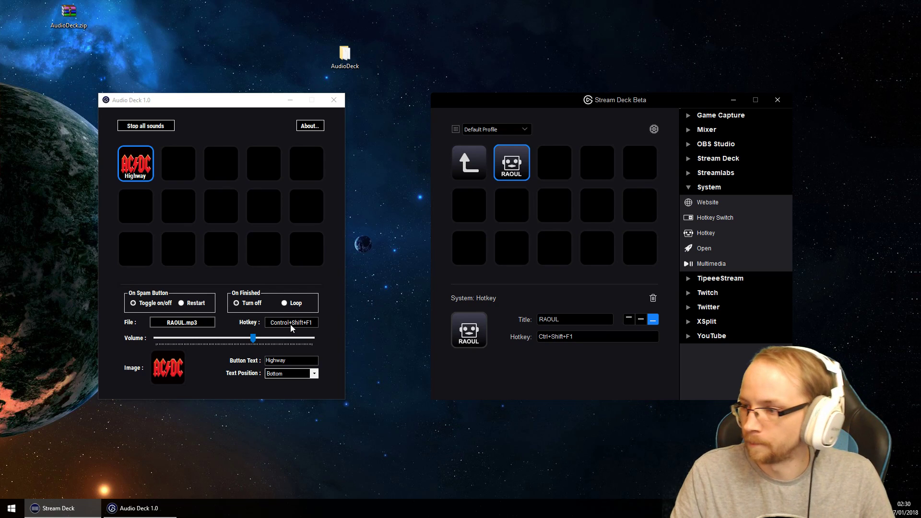
Close the Stream Deck window, move Audio Deck aside and take the focus off it
{"action": "left_click_drag", "start_coordinate": [528, 104], "coordinate": [584, 120]}
{"action": "left_click", "coordinate": [831, 115]}
{"action": "left_click_drag", "start_coordinate": [210, 103], "coordinate": [678, 73]}
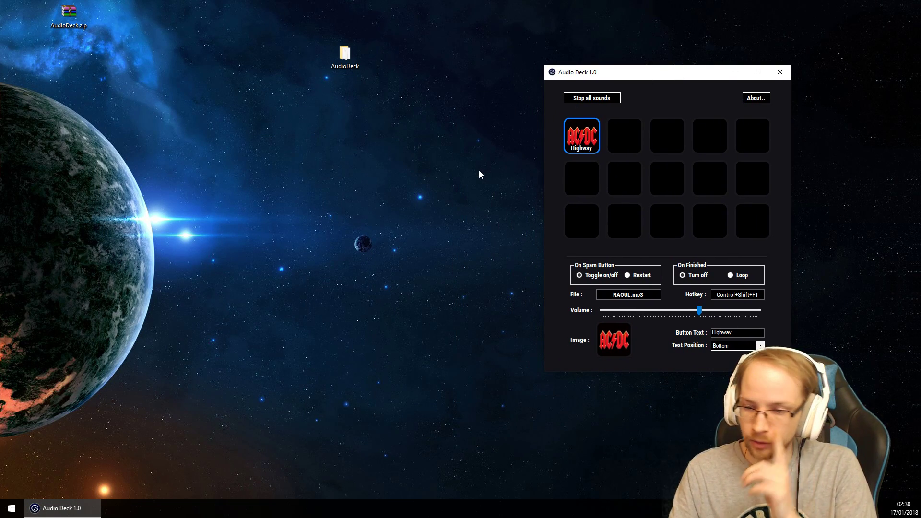
{"action": "left_click", "coordinate": [417, 153]}
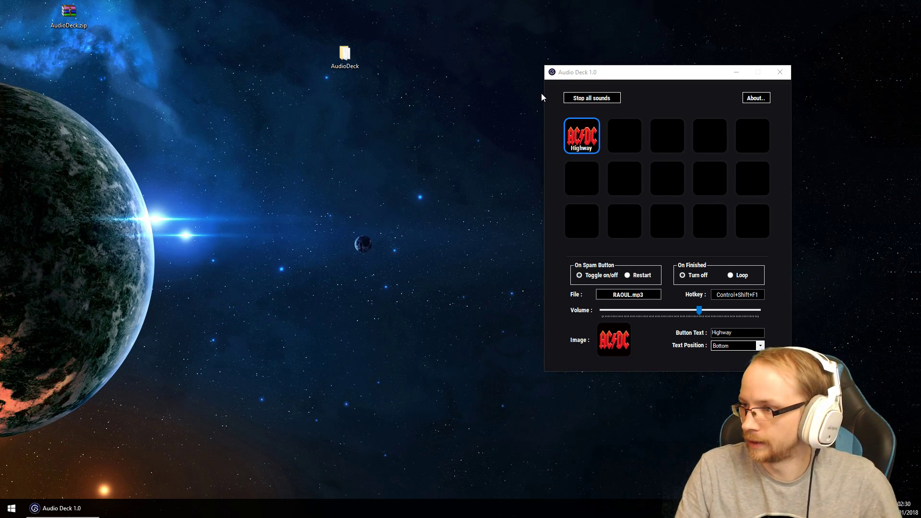
Set up the second Audio Deck button with the Air_Horn_Sound_Effect audio file, the air horn picture and the hotkey Control+Shift+F2
{"action": "left_click", "coordinate": [629, 134]}
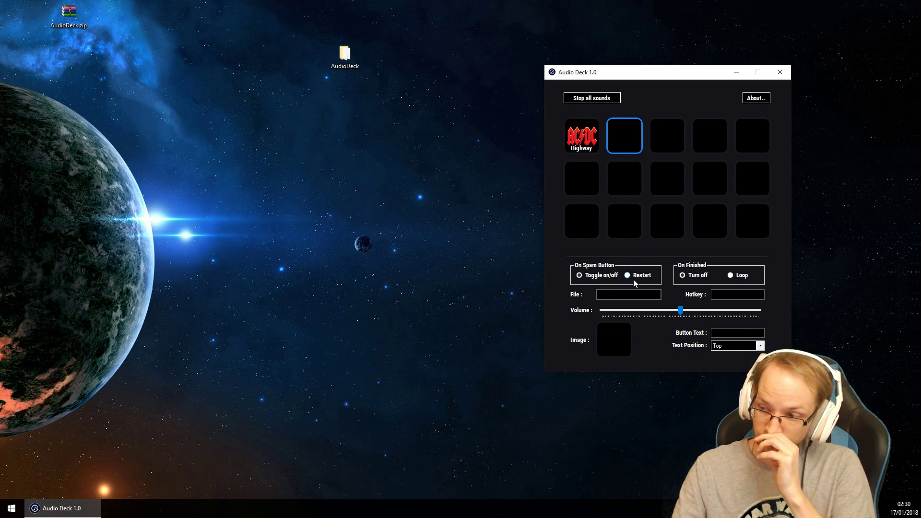
{"action": "left_click", "coordinate": [626, 294]}
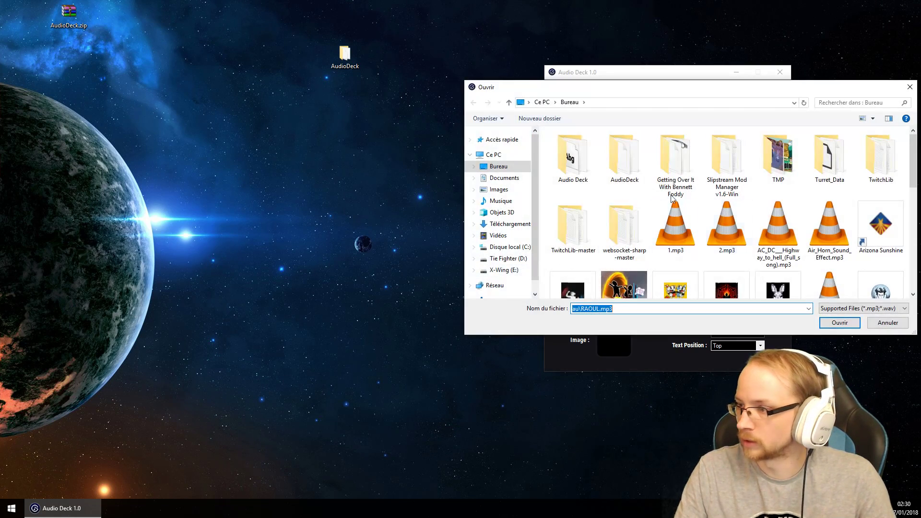
{"action": "double_click", "coordinate": [827, 234]}
{"action": "left_click", "coordinate": [600, 336]}
{"action": "double_click", "coordinate": [691, 225]}
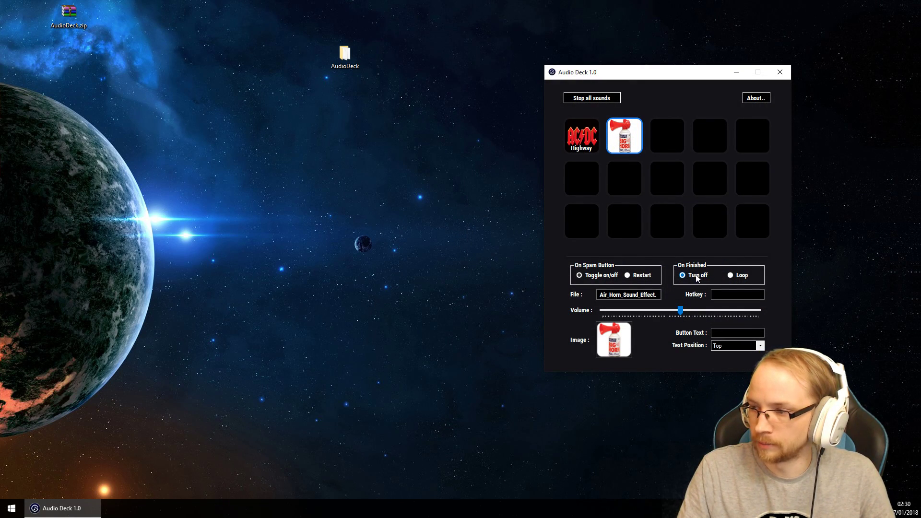
{"action": "left_click", "coordinate": [736, 295]}
{"action": "key", "text": "ctrl+shift+F2"}
Reopen Stream Deck beside Audio Deck and add a Hotkey action after RAOUL, titled "AIR HORN" and assigned to Ctrl+Shift+F2
{"action": "left_click", "coordinate": [672, 231]}
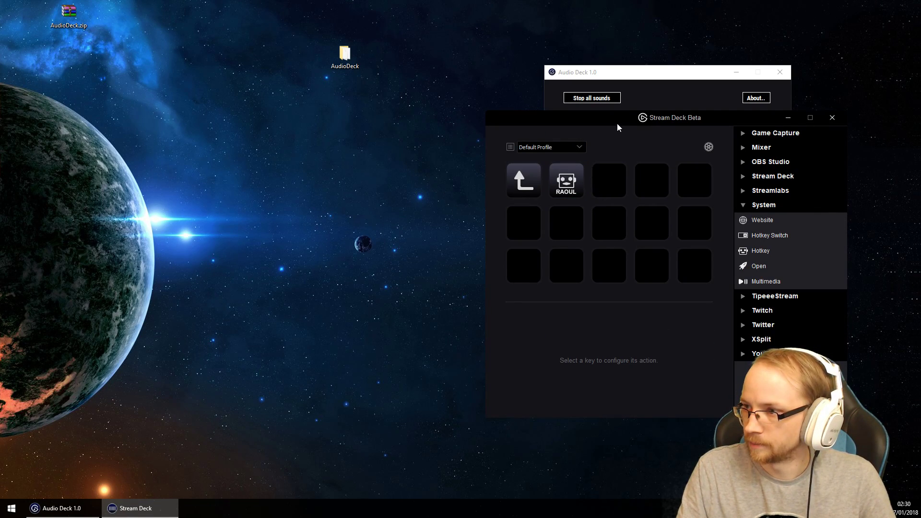
{"action": "left_click_drag", "start_coordinate": [617, 127], "coordinate": [289, 123]}
{"action": "left_click_drag", "start_coordinate": [430, 249], "coordinate": [283, 192]}
{"action": "left_click", "coordinate": [274, 333]}
{"action": "type", "text": "AIR"}
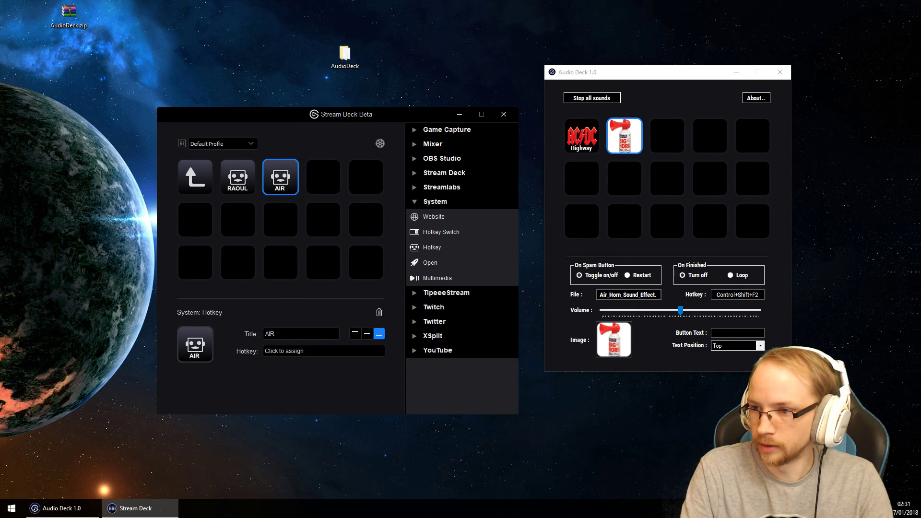
{"action": "type", "text": " HORN"}
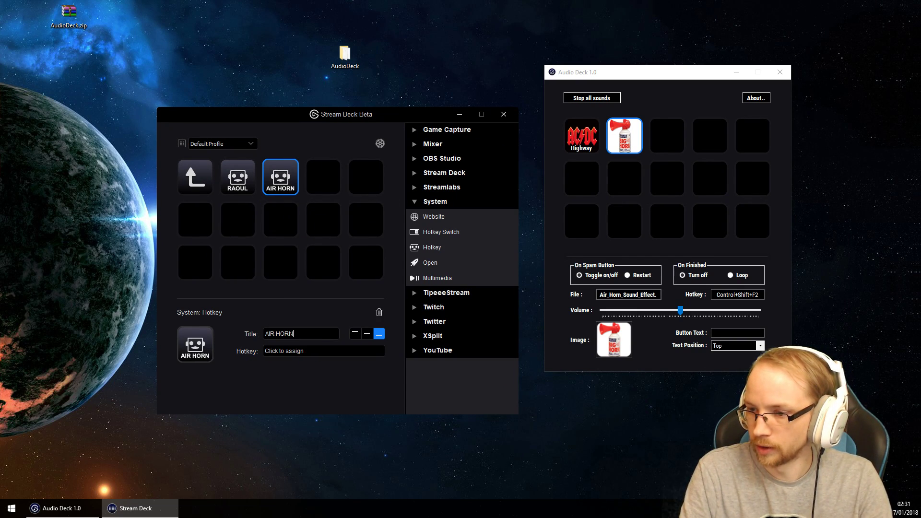
{"action": "left_click", "coordinate": [287, 351]}
{"action": "key", "text": "ctrl+shift+F2"}
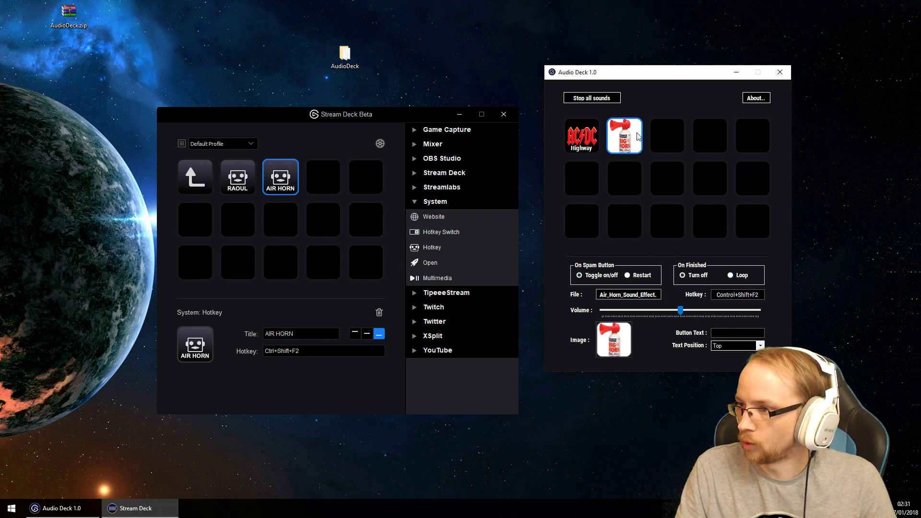
Set the air horn button's On Spam Button behaviour to Restart in Audio Deck and raise its volume slightly
{"action": "left_click", "coordinate": [630, 182]}
{"action": "left_click", "coordinate": [625, 144]}
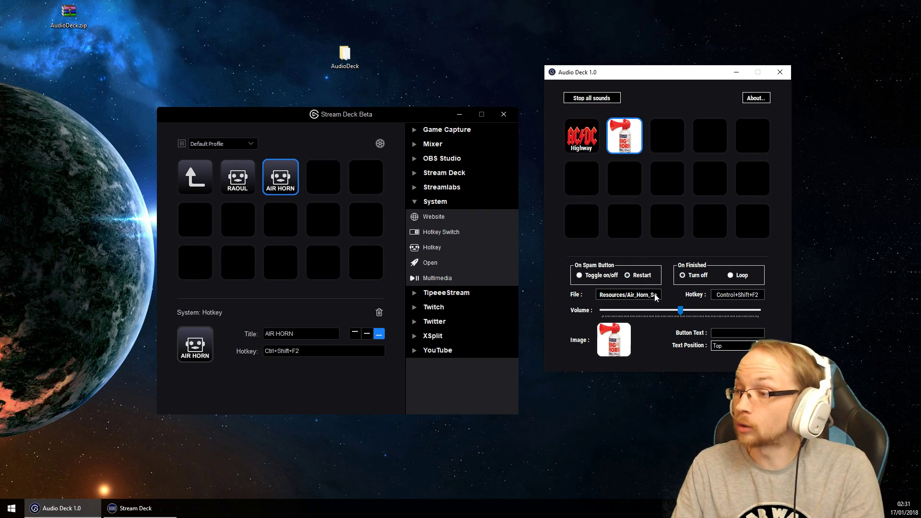
{"action": "left_click_drag", "start_coordinate": [681, 314], "coordinate": [706, 320]}
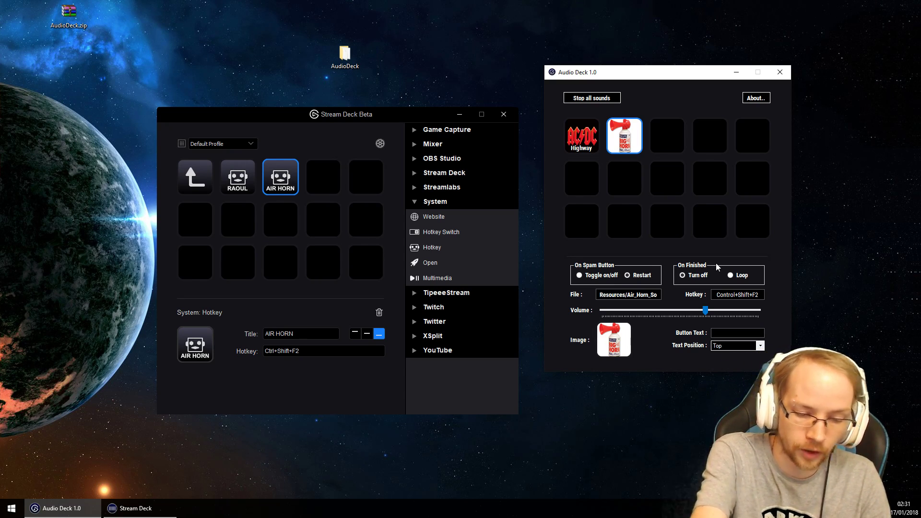
Test the Highway and air horn buttons by triggering their Ctrl+Shift+F1 and Ctrl+Shift+F2 hotkeys
{"action": "key", "text": "ctrl+shift+F1"}
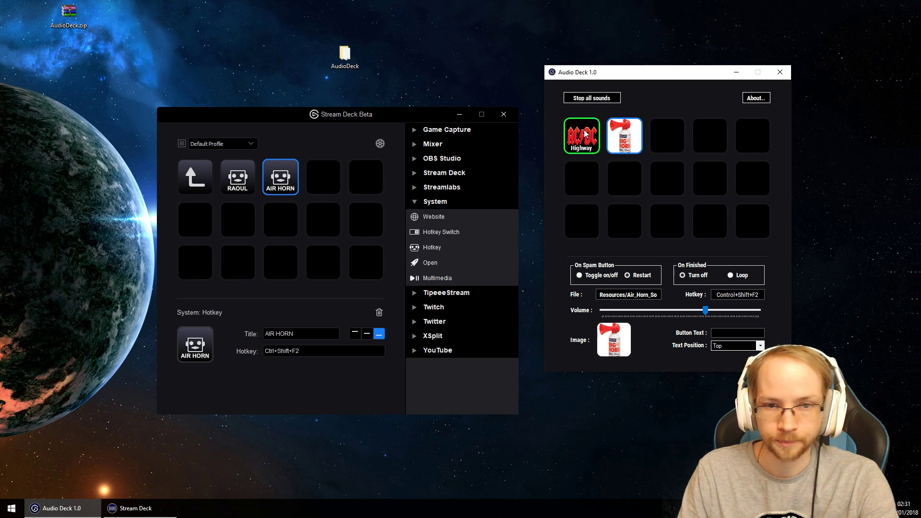
{"action": "left_click", "coordinate": [618, 132]}
{"action": "key", "text": "ctrl+shift+F2"}
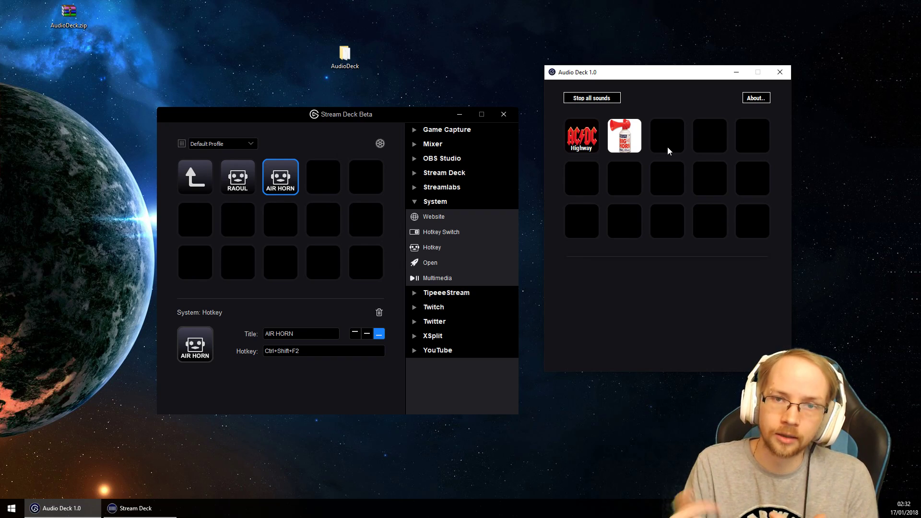
Read the About Audio Deck information, close it and display the Highway button's settings
{"action": "left_click", "coordinate": [754, 98]}
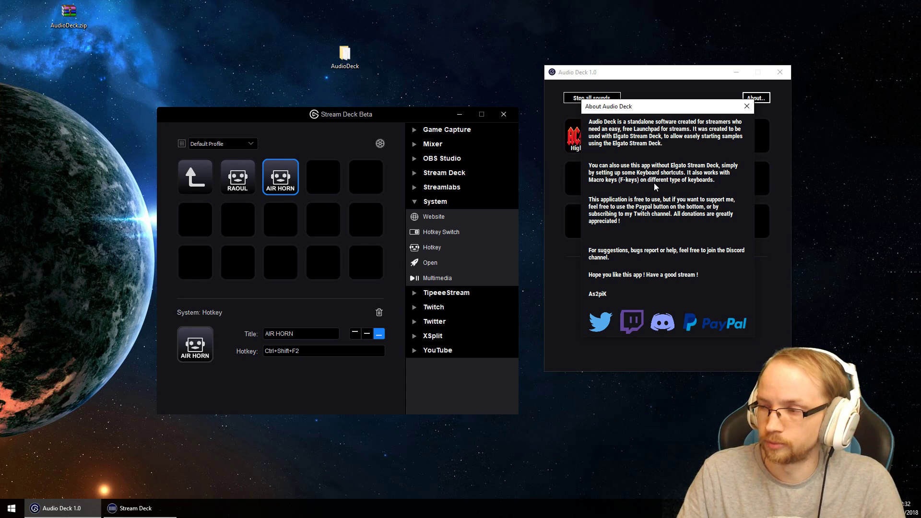
{"action": "left_click", "coordinate": [746, 105]}
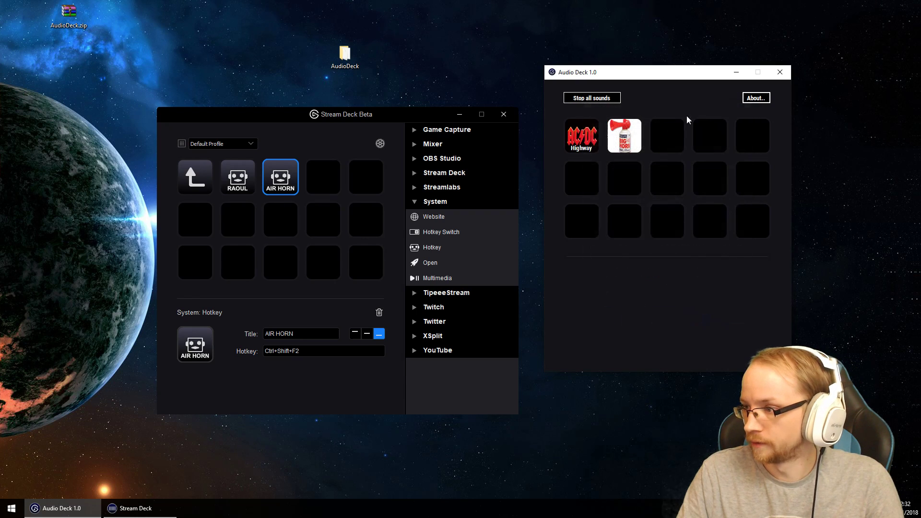
{"action": "left_click", "coordinate": [587, 137]}
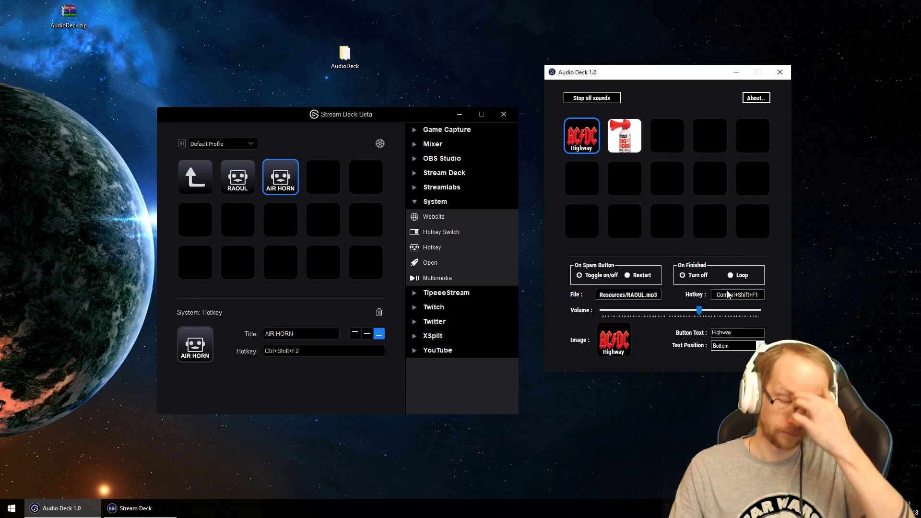